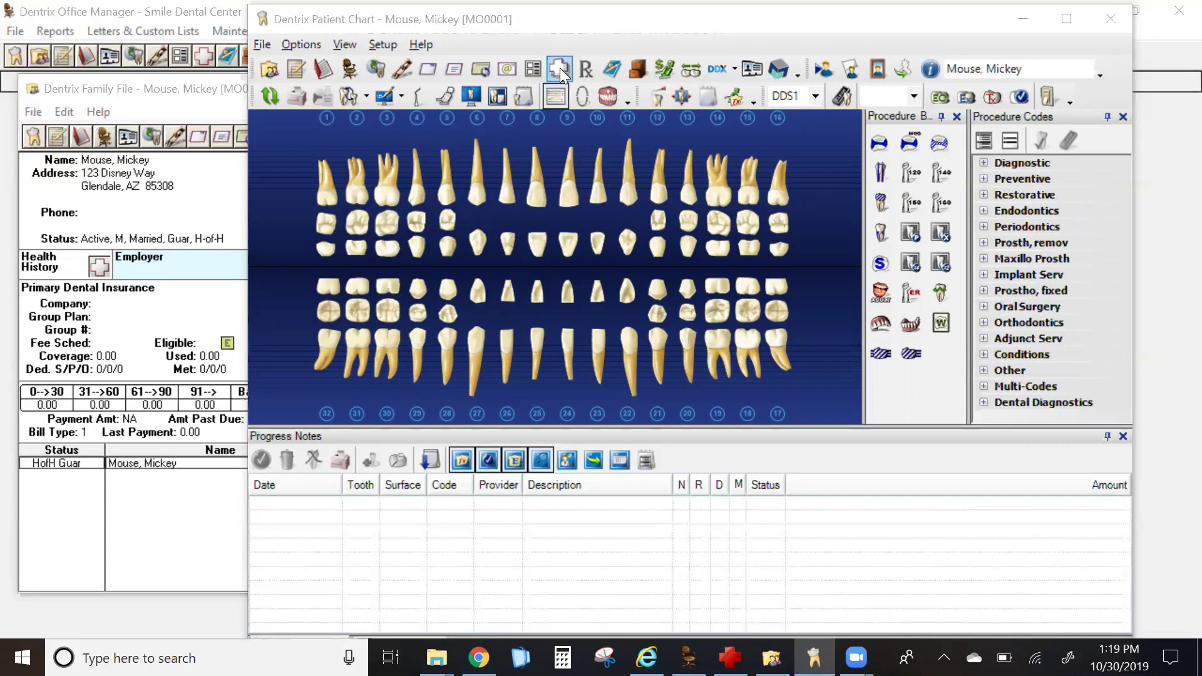
Bring the Family File forward, move it aside, and open the patient's Health History.
click(103, 215)
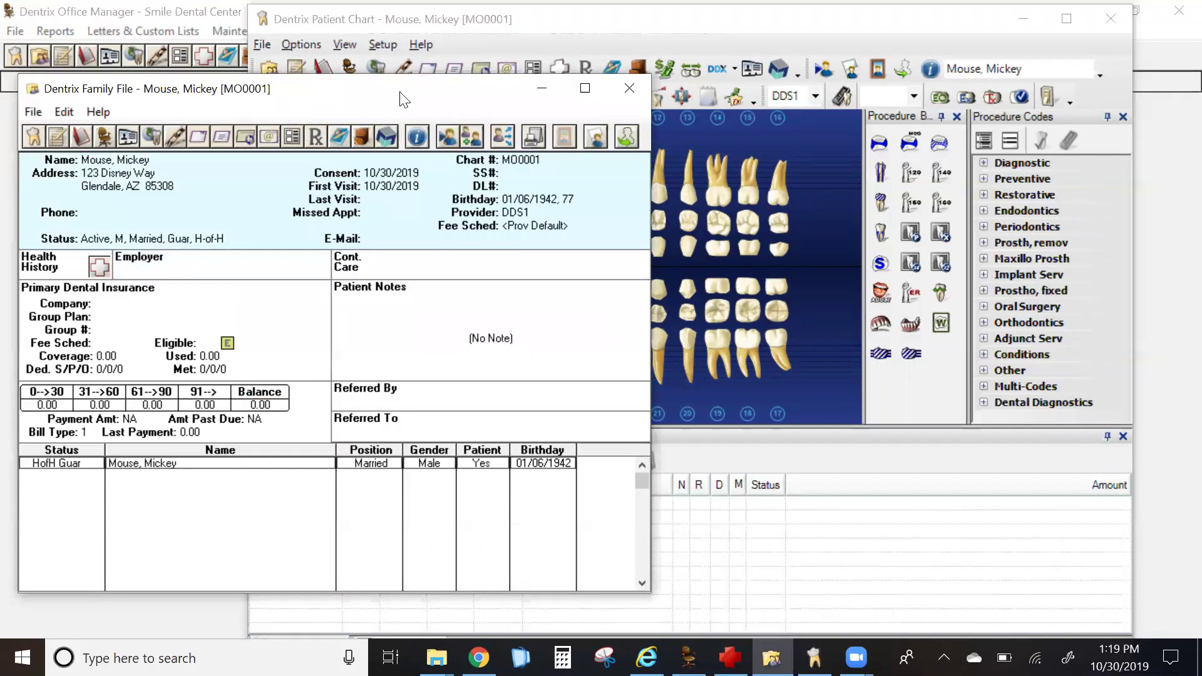
drag(401, 97, 634, 78)
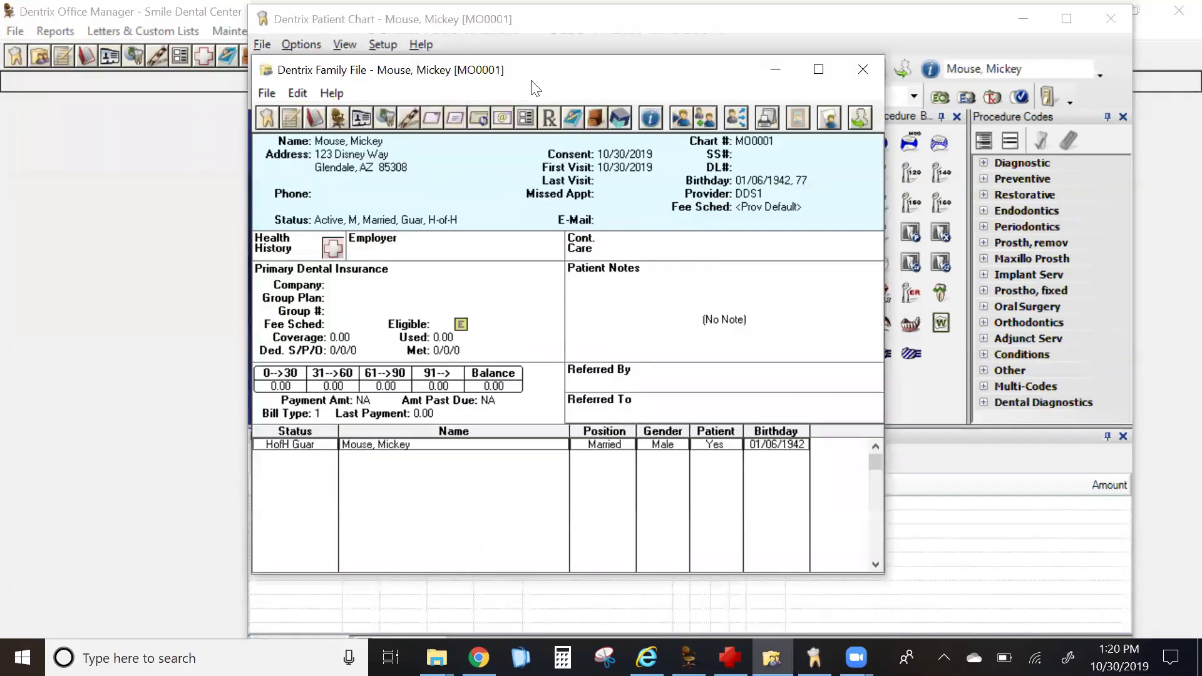
click(303, 238)
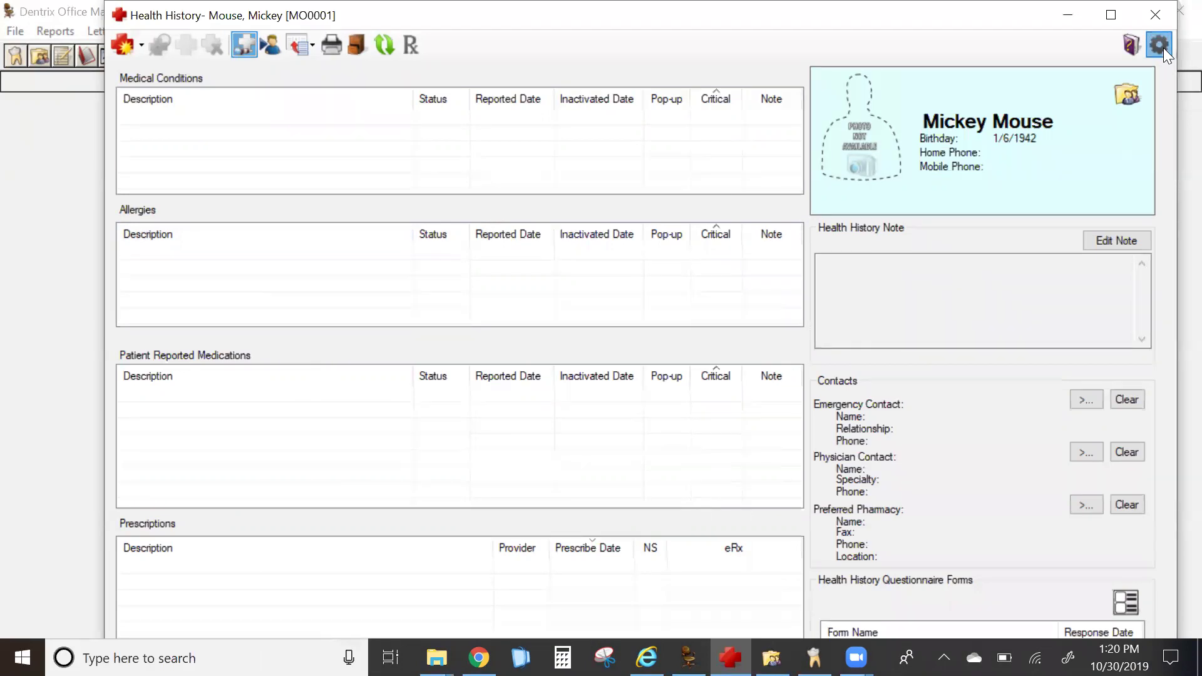
In Health History Setup, turn off Continuing Care and Questionnaires alerts and turn on Office Journal alerts.
click(1160, 45)
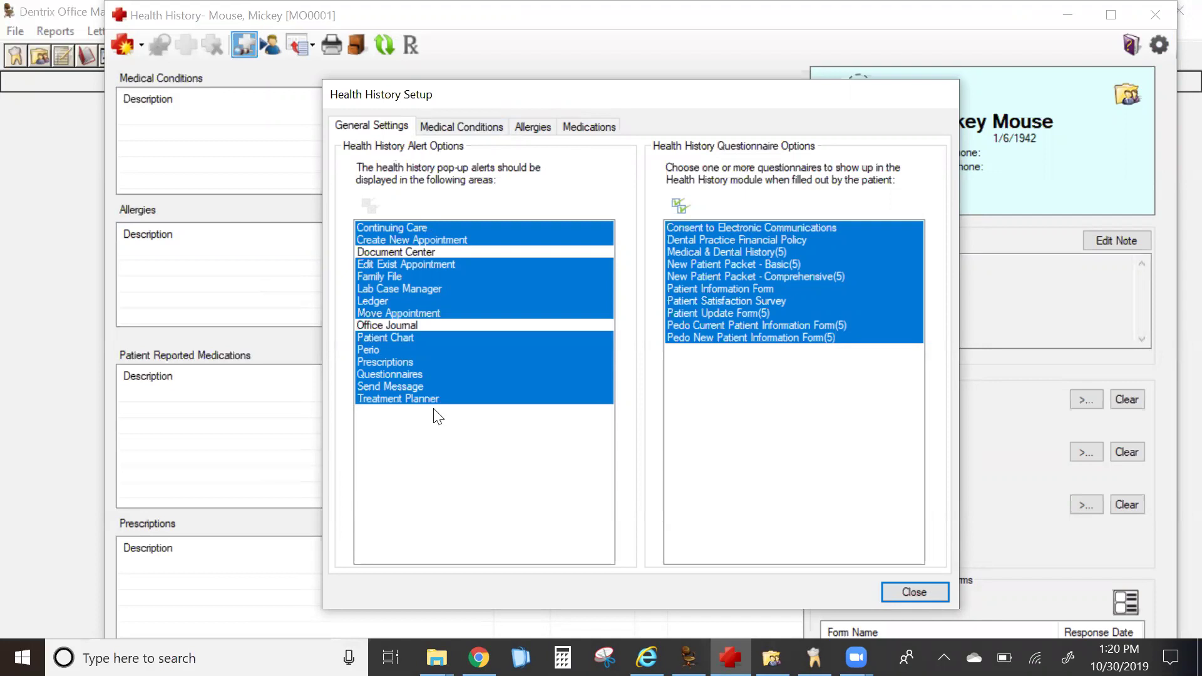
click(402, 374)
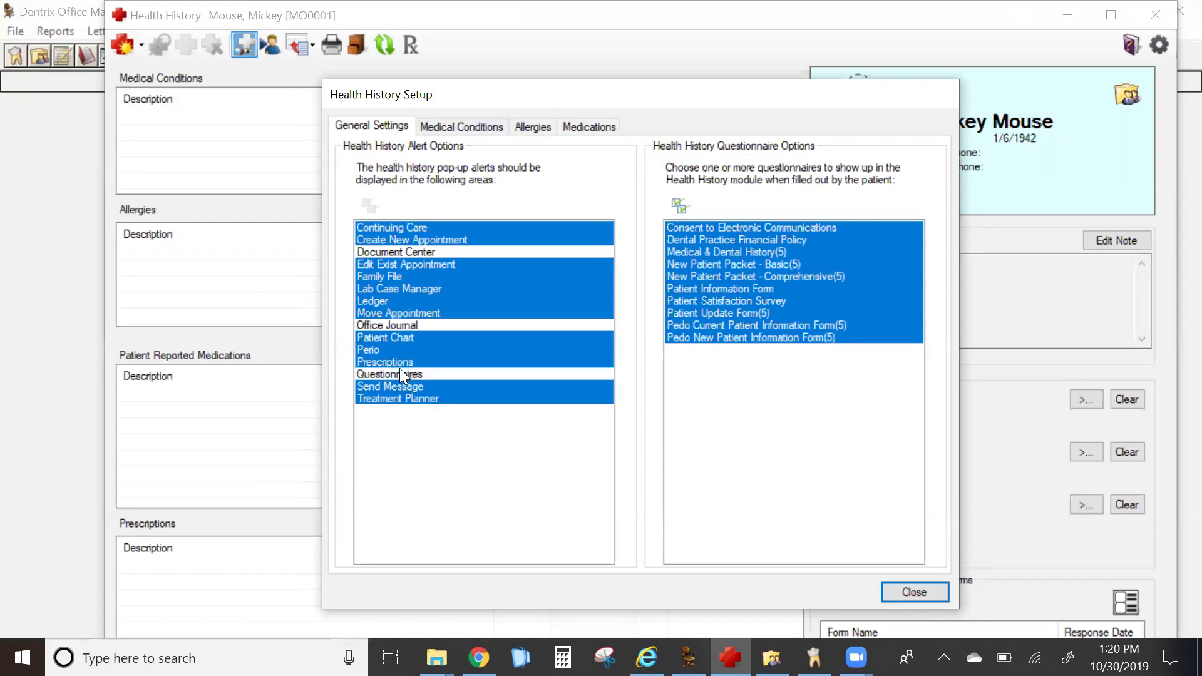
click(401, 276)
click(392, 227)
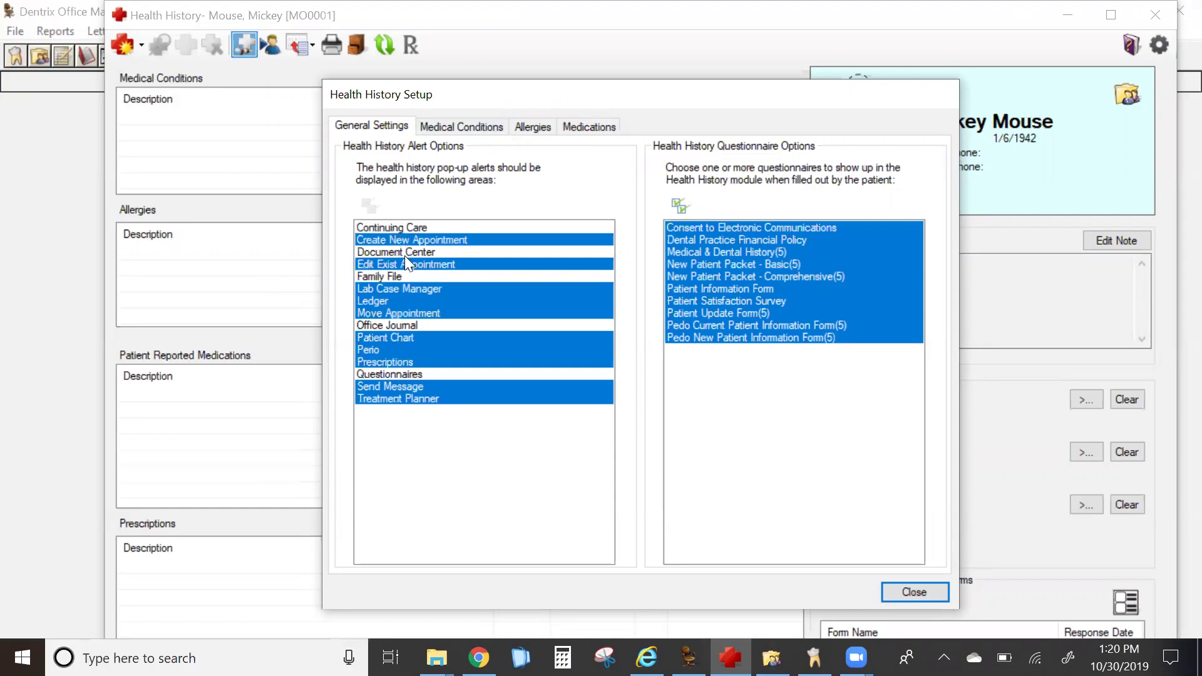
click(380, 277)
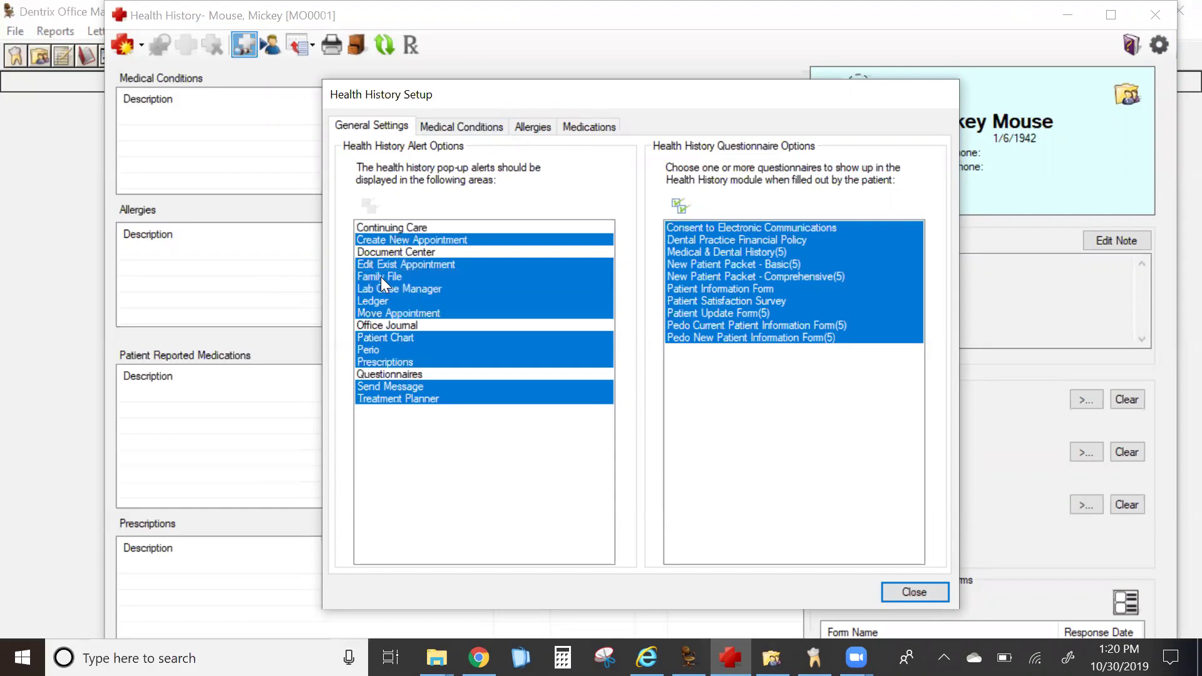
click(404, 325)
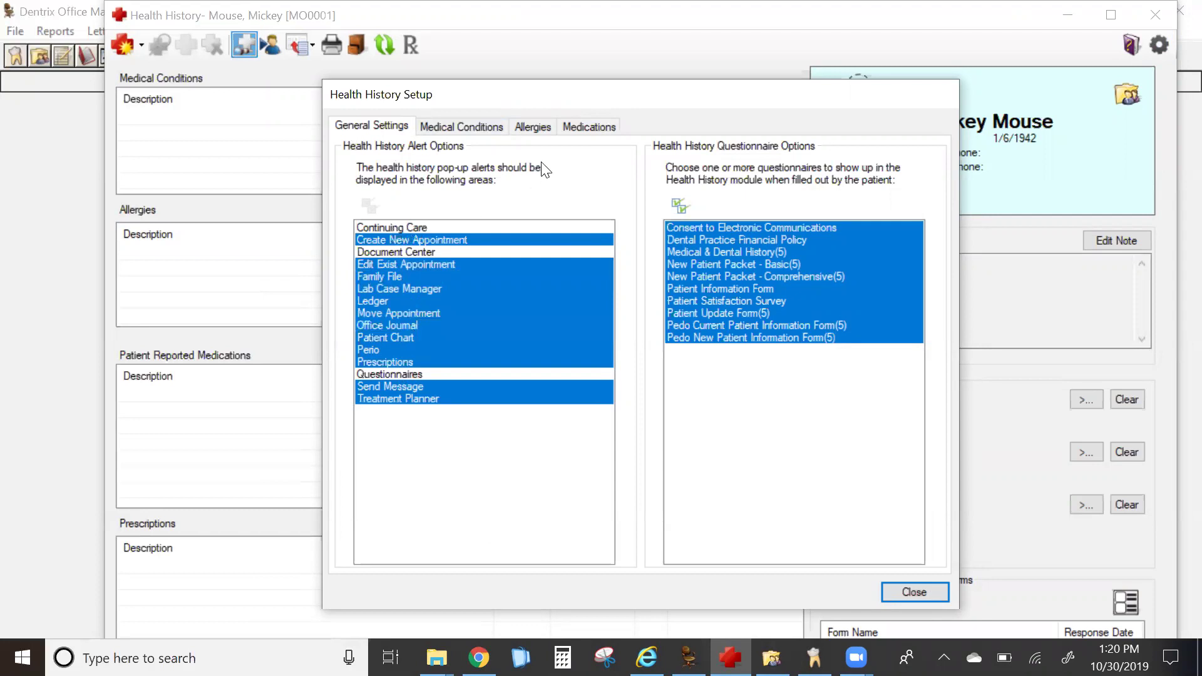
click(463, 125)
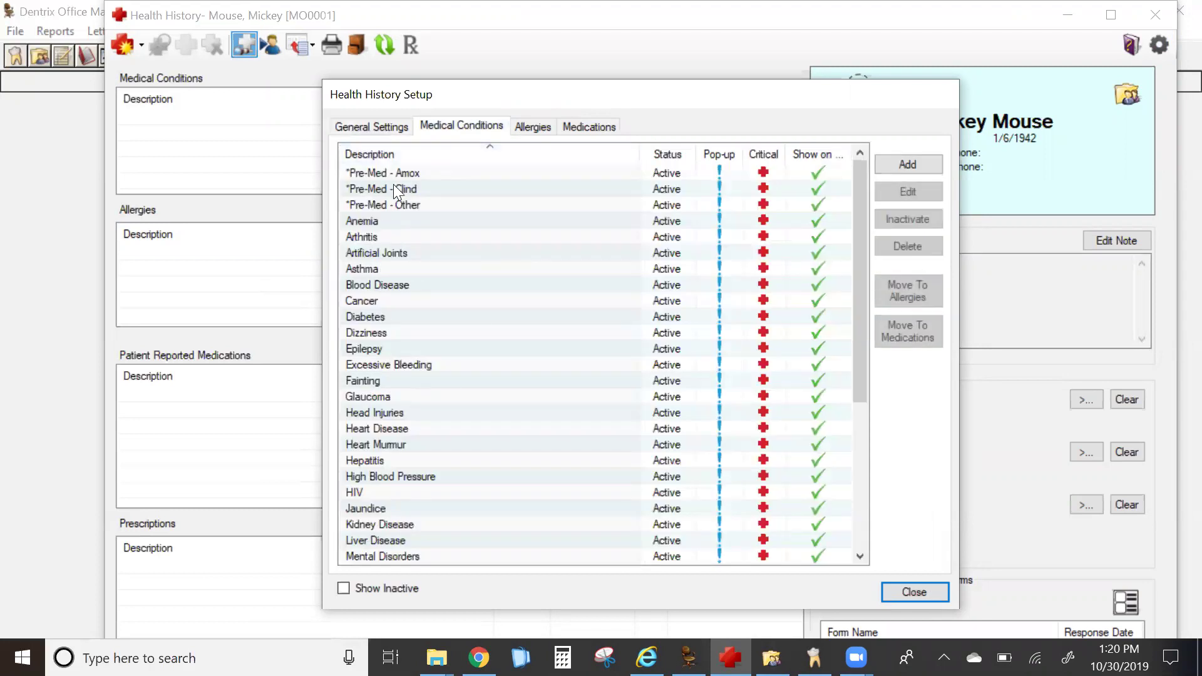
On the Allergies list, select the Allergies entry through the last allergy and move them to Medical Conditions.
click(374, 223)
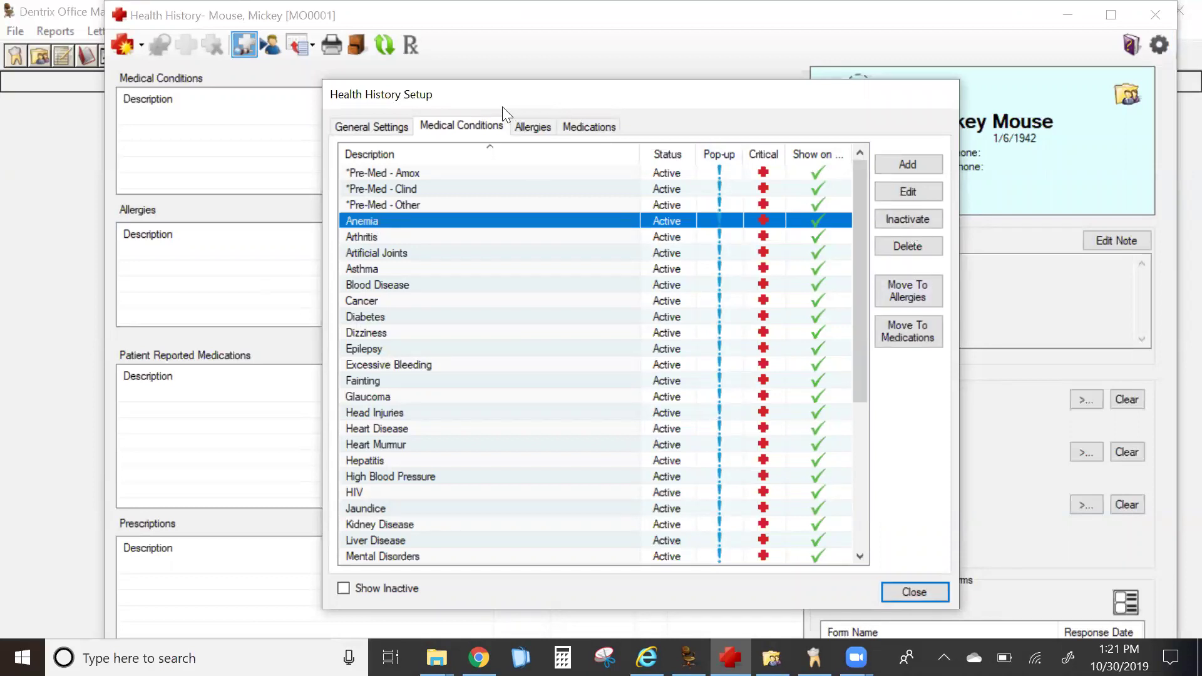
click(530, 128)
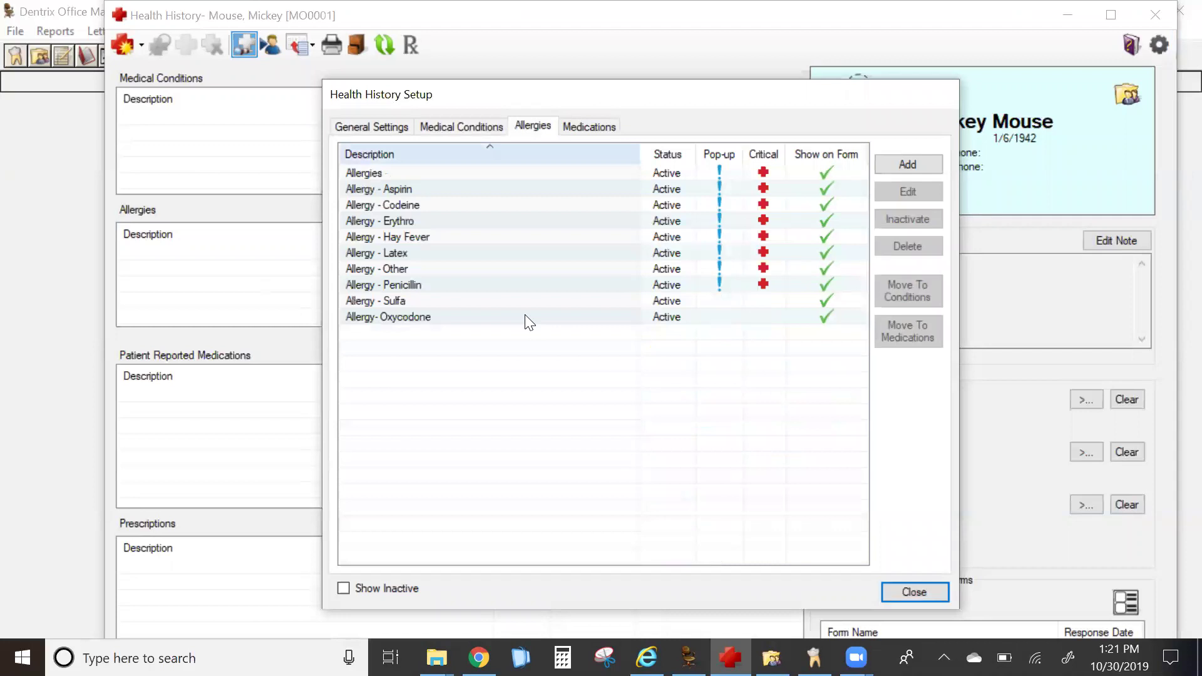
click(423, 178)
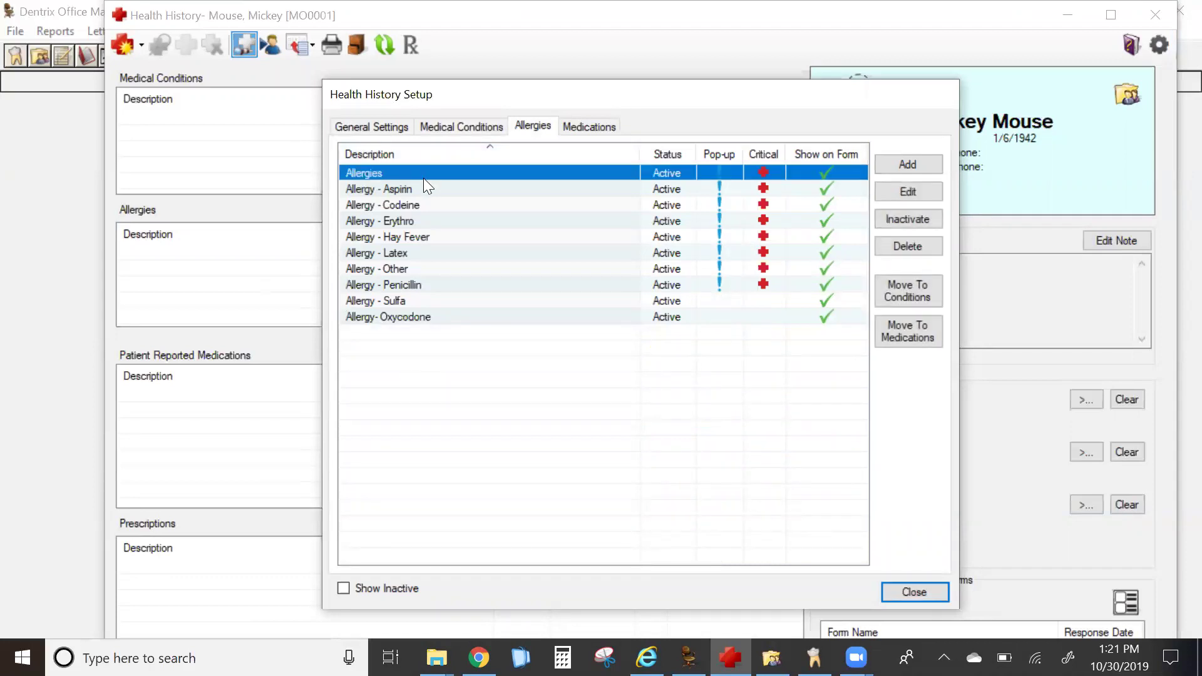
key(shift+Down)
key(shift+Down)
key(shift+Down)
key(shift+Down)
key(shift+Down)
key(shift+Down)
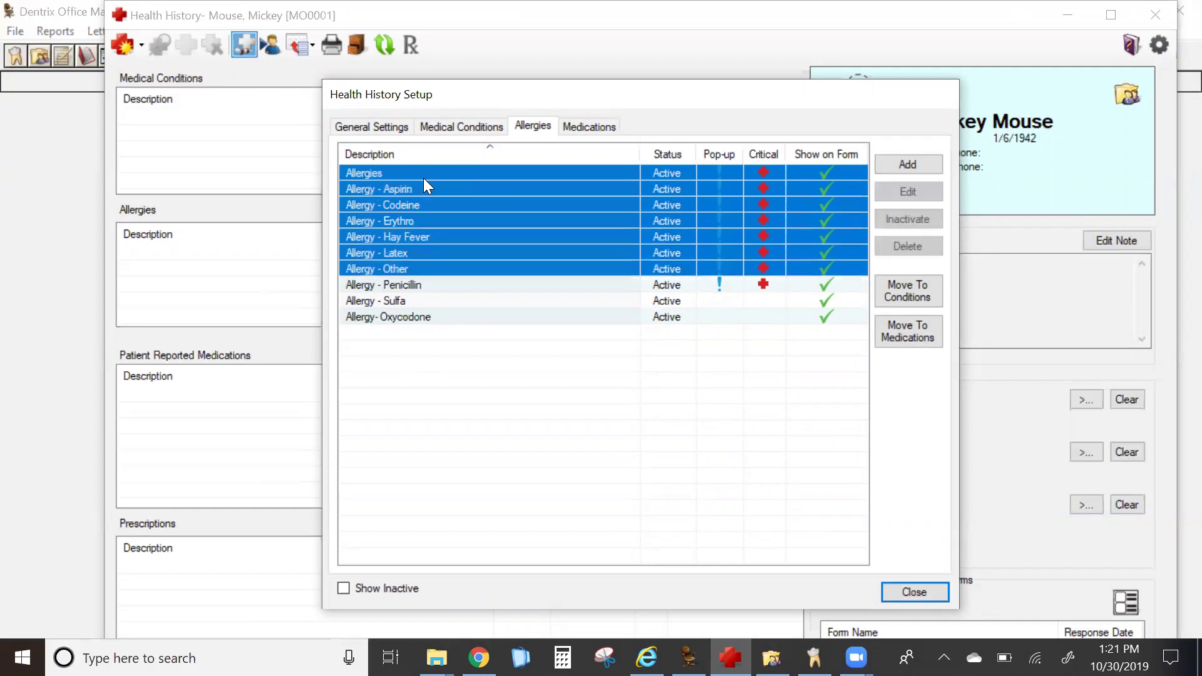
key(shift+Down)
key(shift+Down)
key(shift+Down)
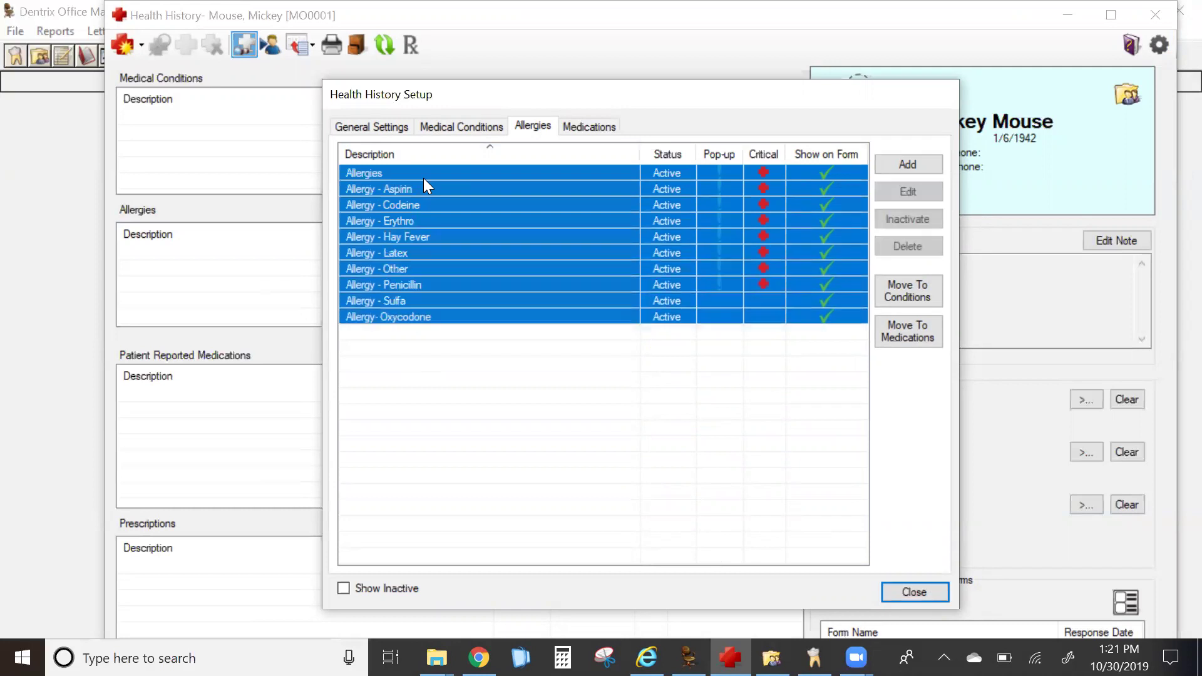
click(908, 300)
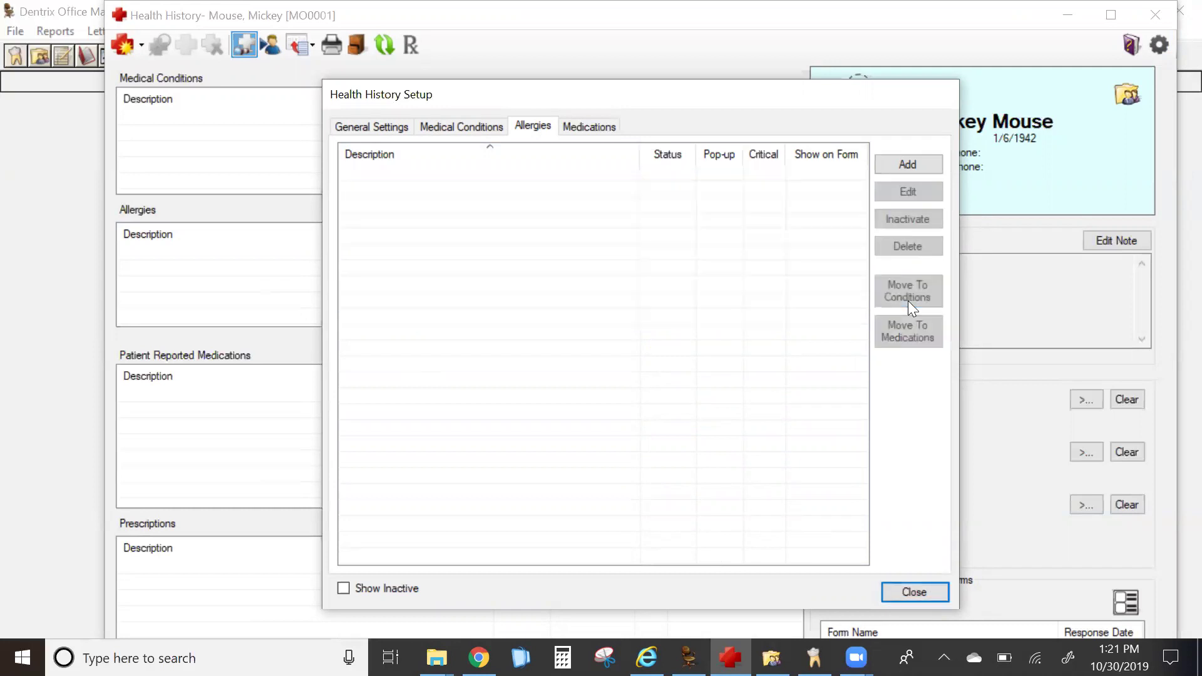
On Medical Conditions, select Allergies through Allergy- Oxycodone and move them to the Allergies list.
click(453, 122)
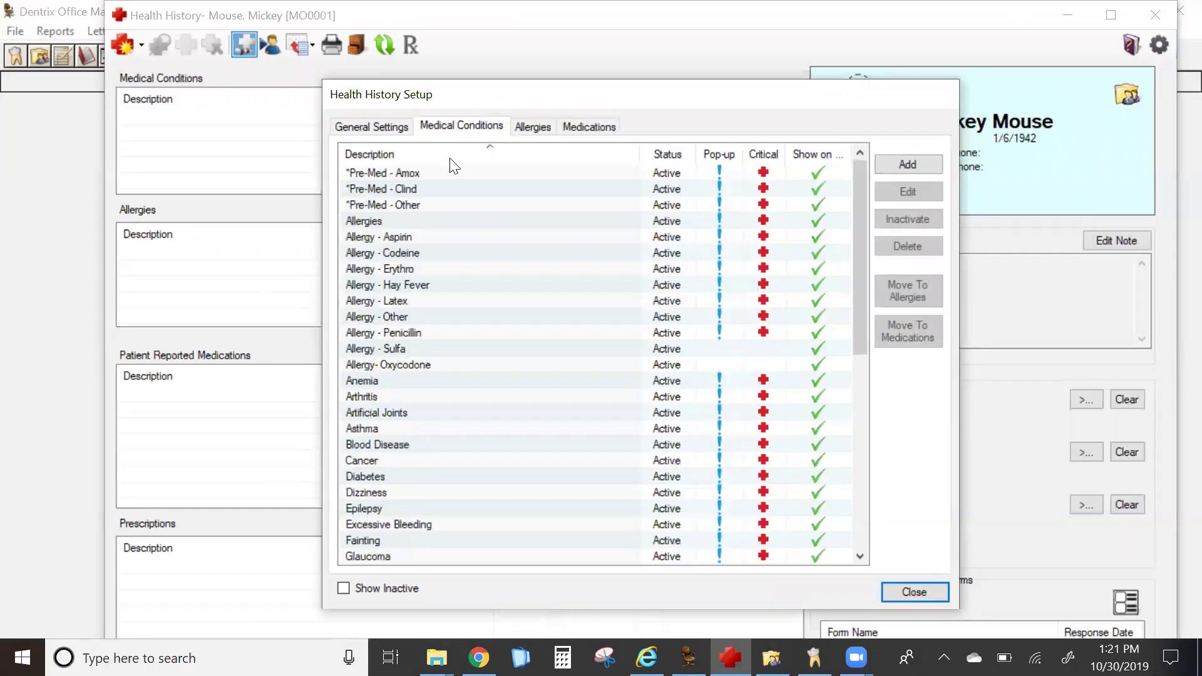
click(382, 230)
click(376, 222)
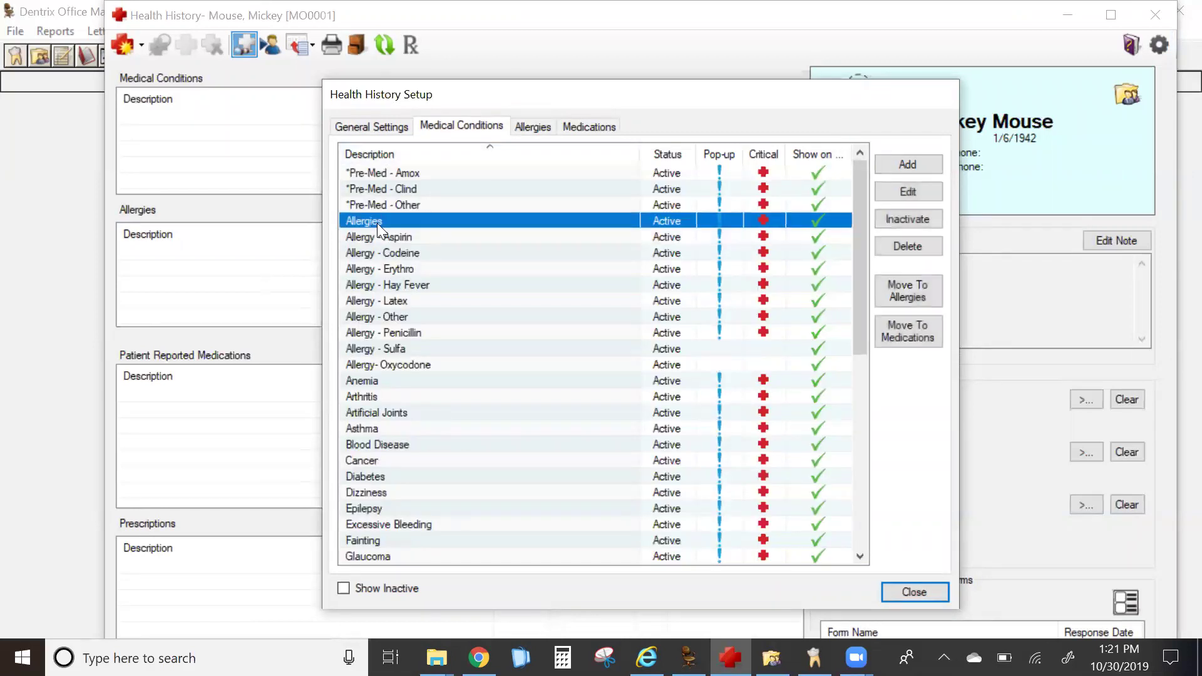
key(shift+Down)
key(shift+Down)
key(shift+Down)
key(shift+Down)
key(shift+Down)
key(shift+Down)
key(shift+Down)
key(shift+Down)
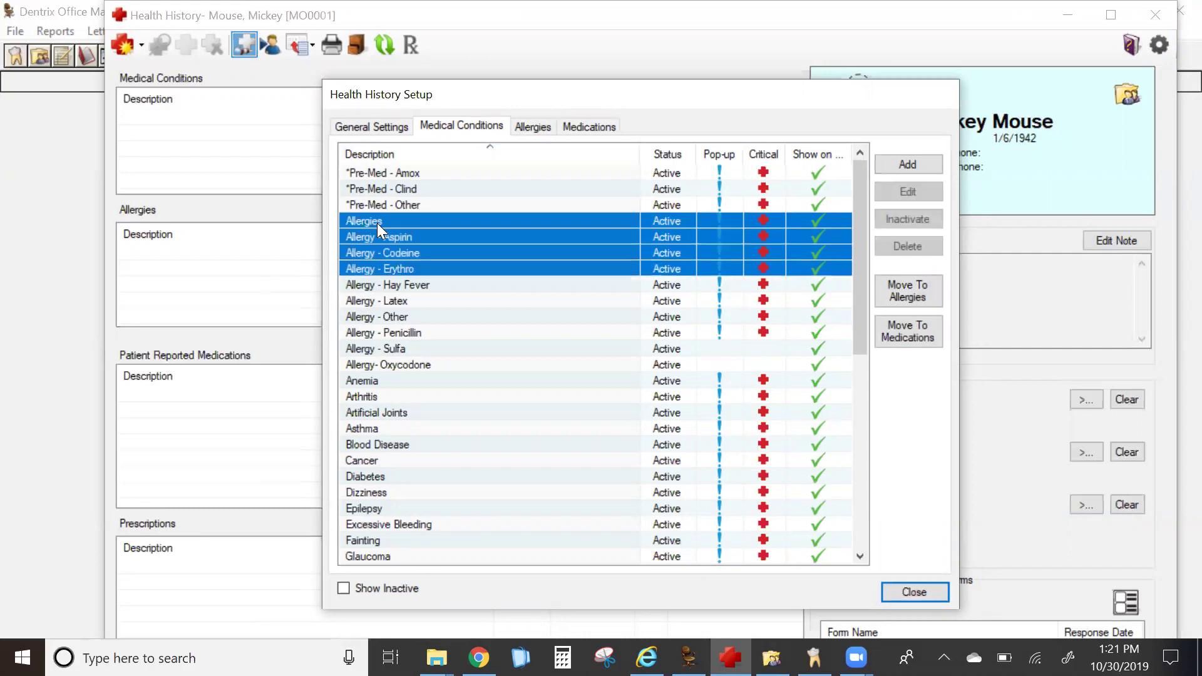
key(shift+Down)
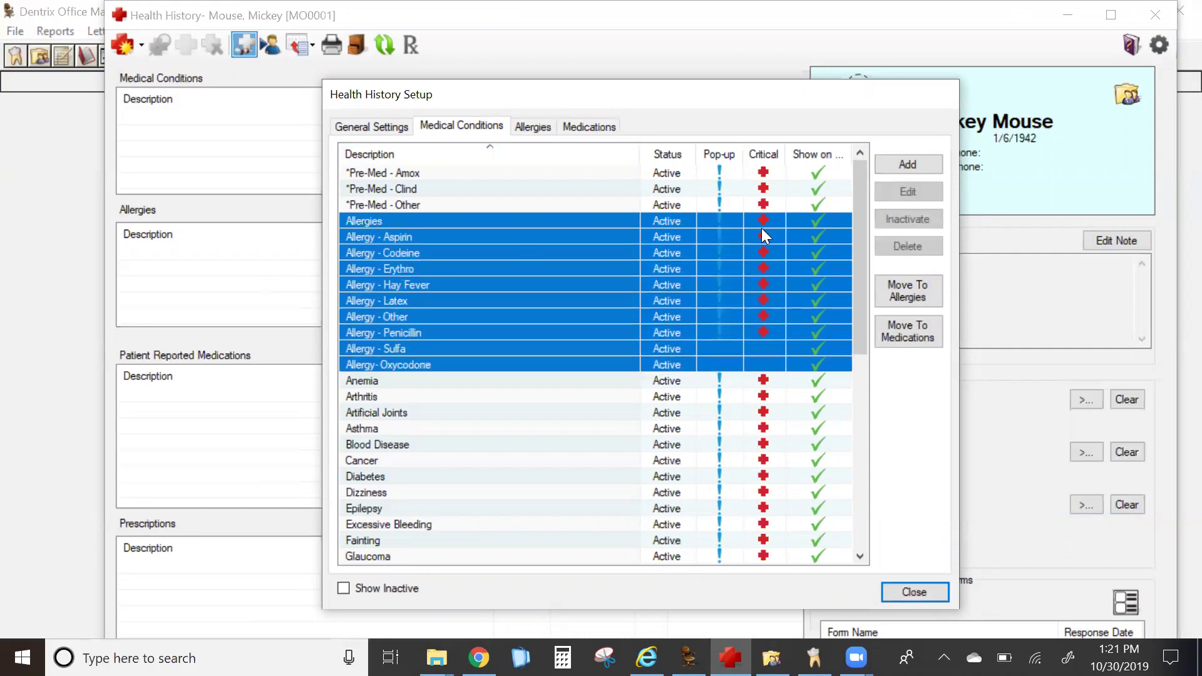
click(924, 282)
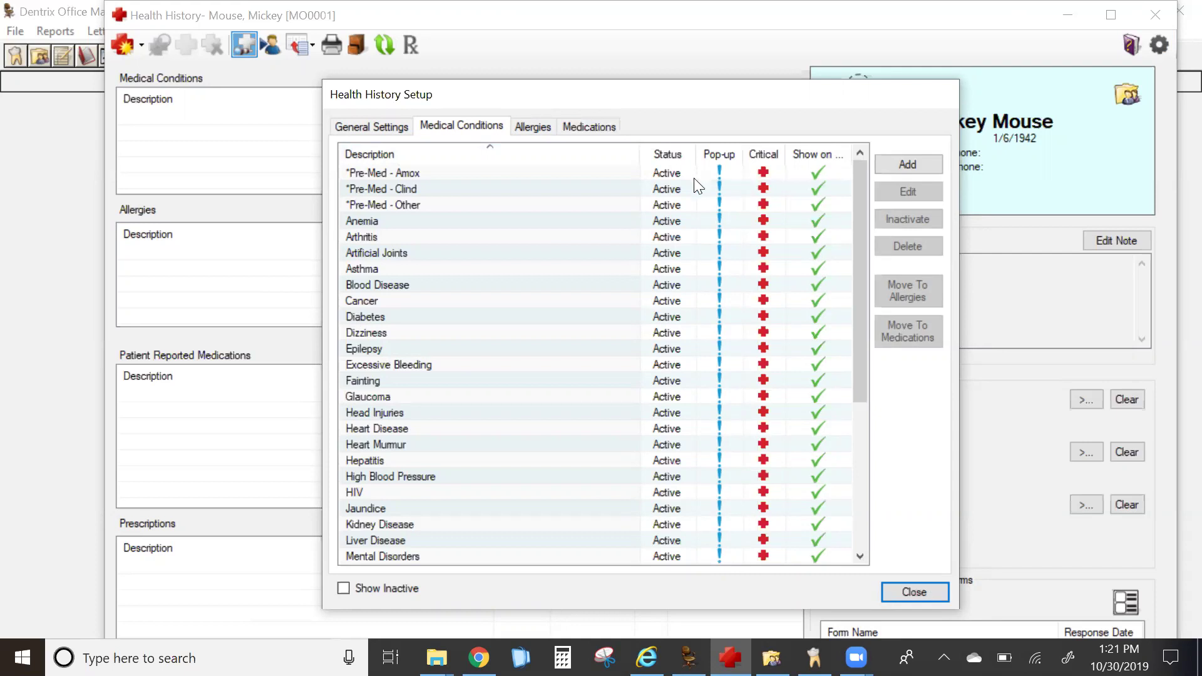
Clear Arthritis's Questionnaire, Critical and Pop-up flags for all existing patients, then view the Allergies list.
click(661, 235)
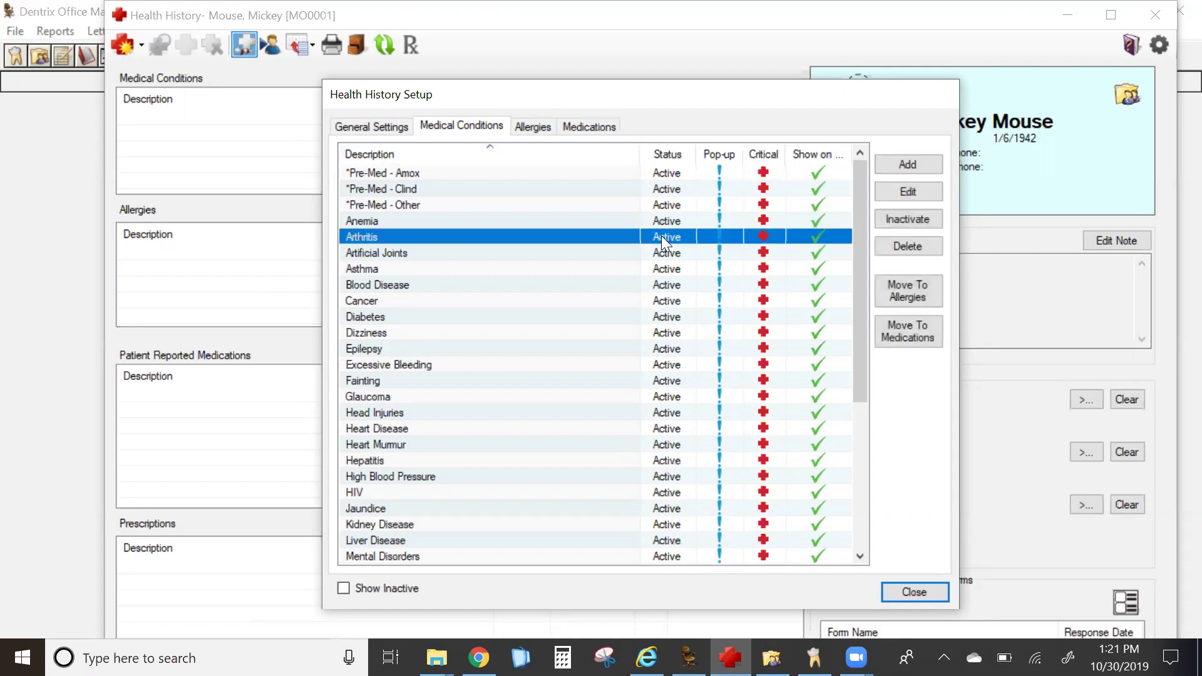
click(909, 193)
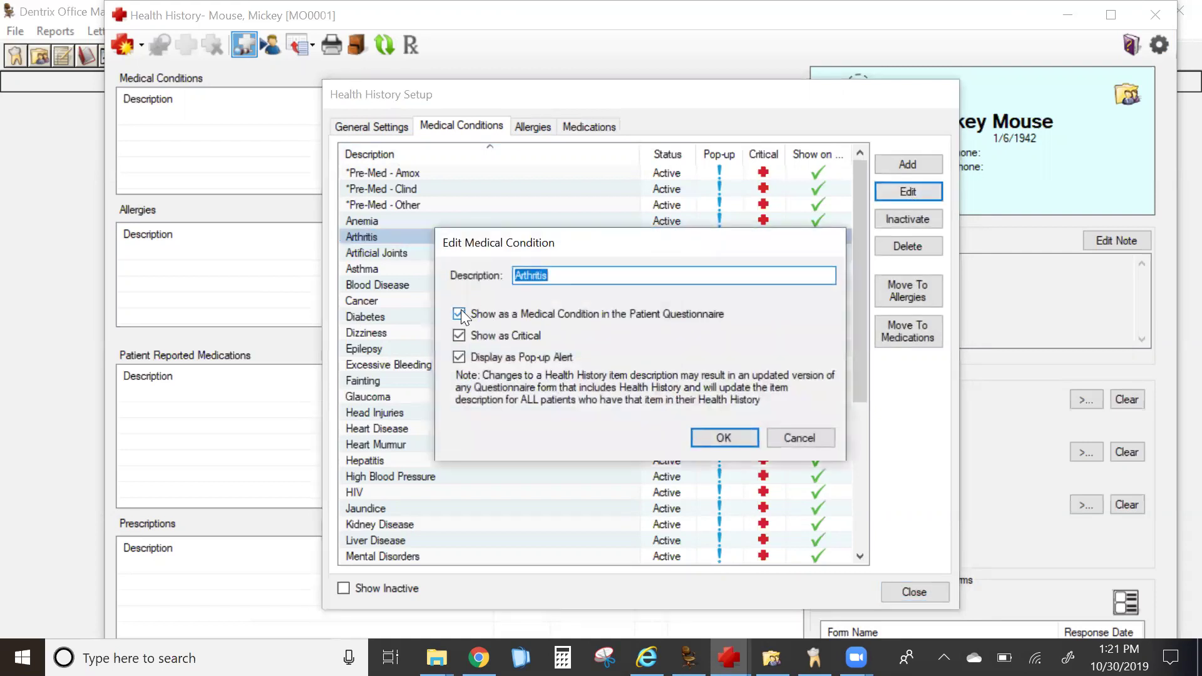
click(459, 315)
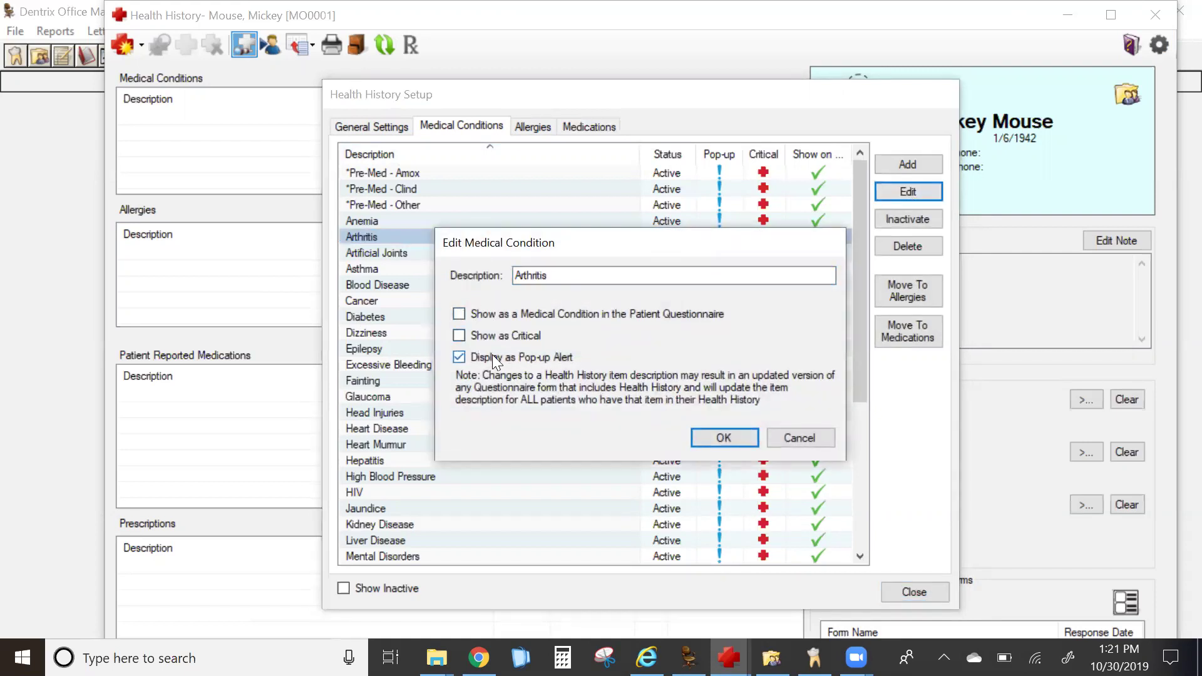
click(461, 358)
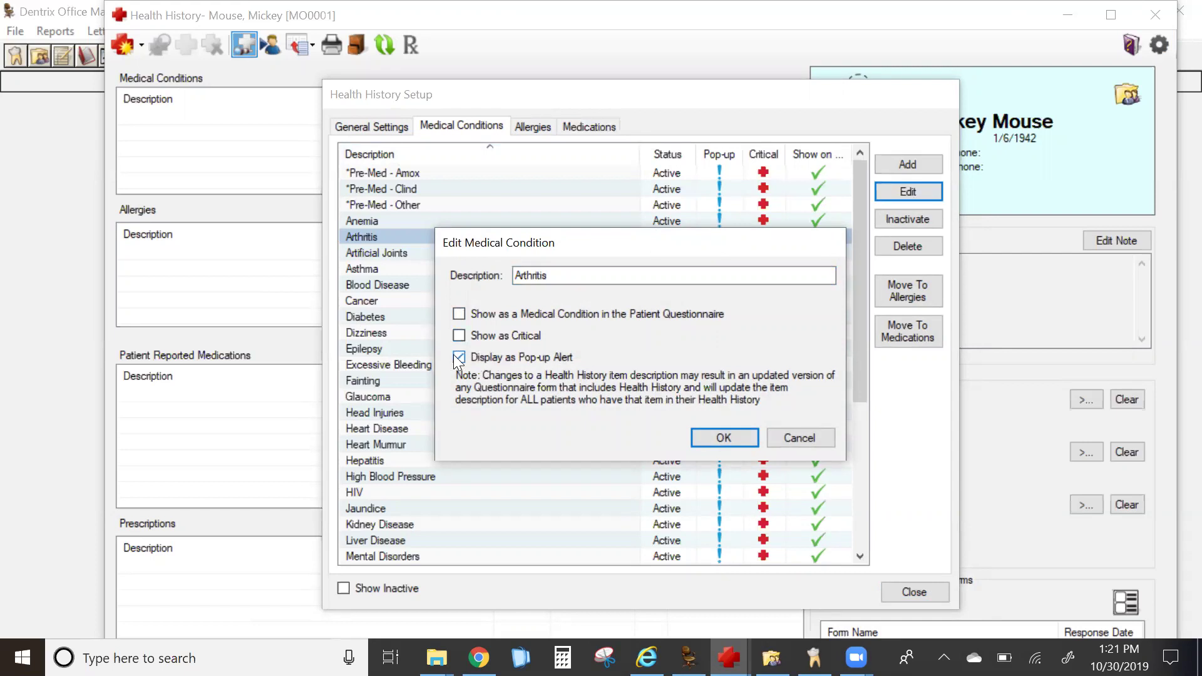
click(724, 439)
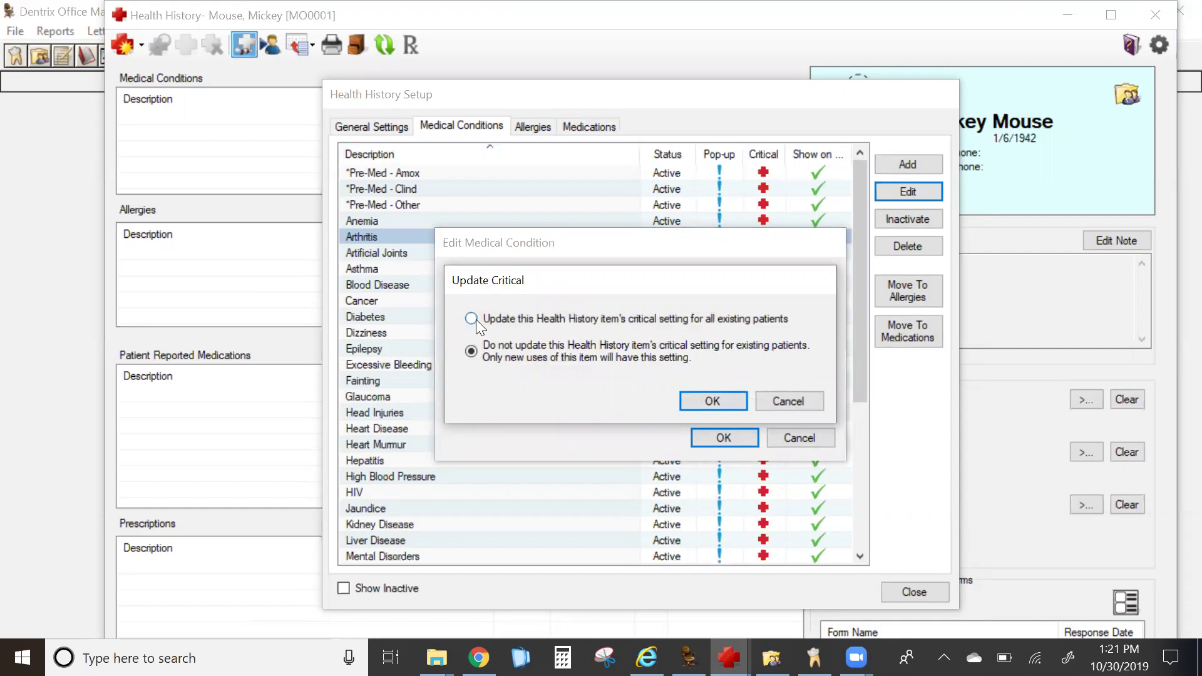
click(472, 318)
click(709, 403)
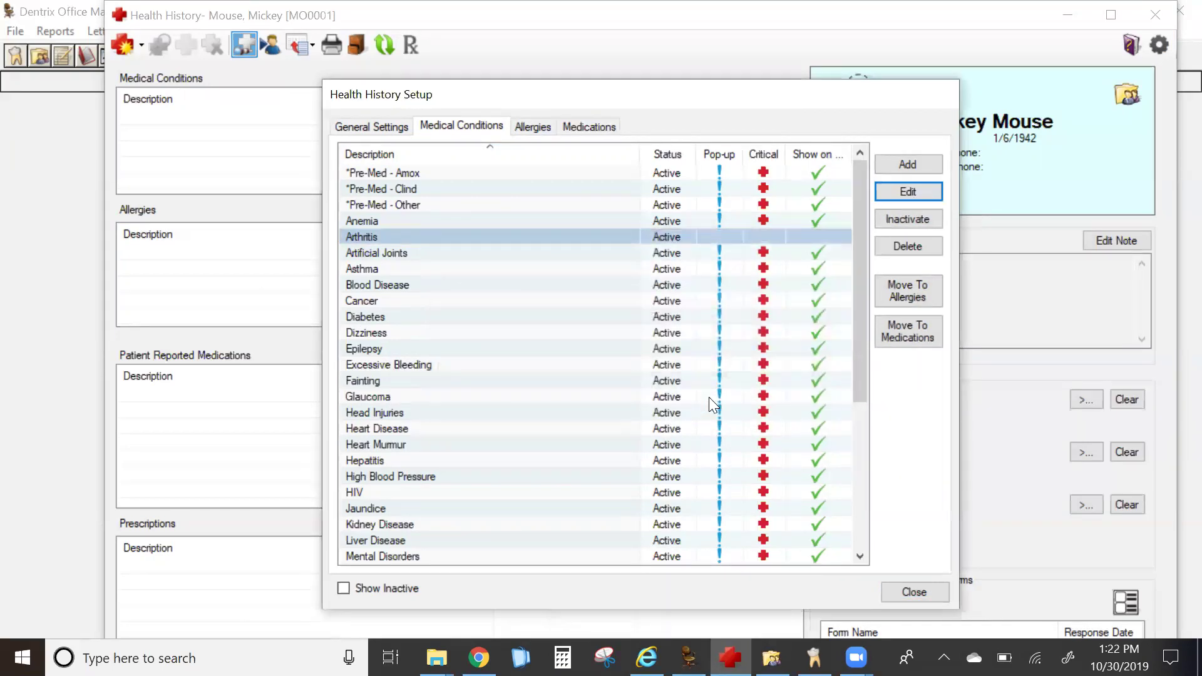
click(733, 257)
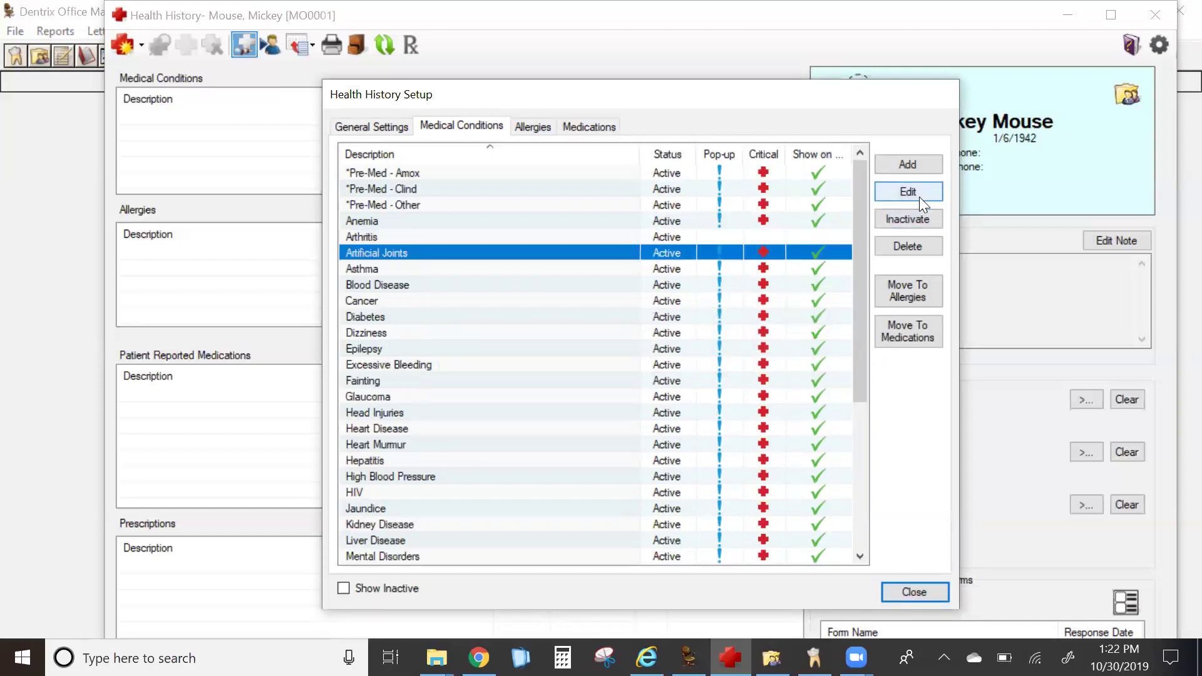
click(529, 128)
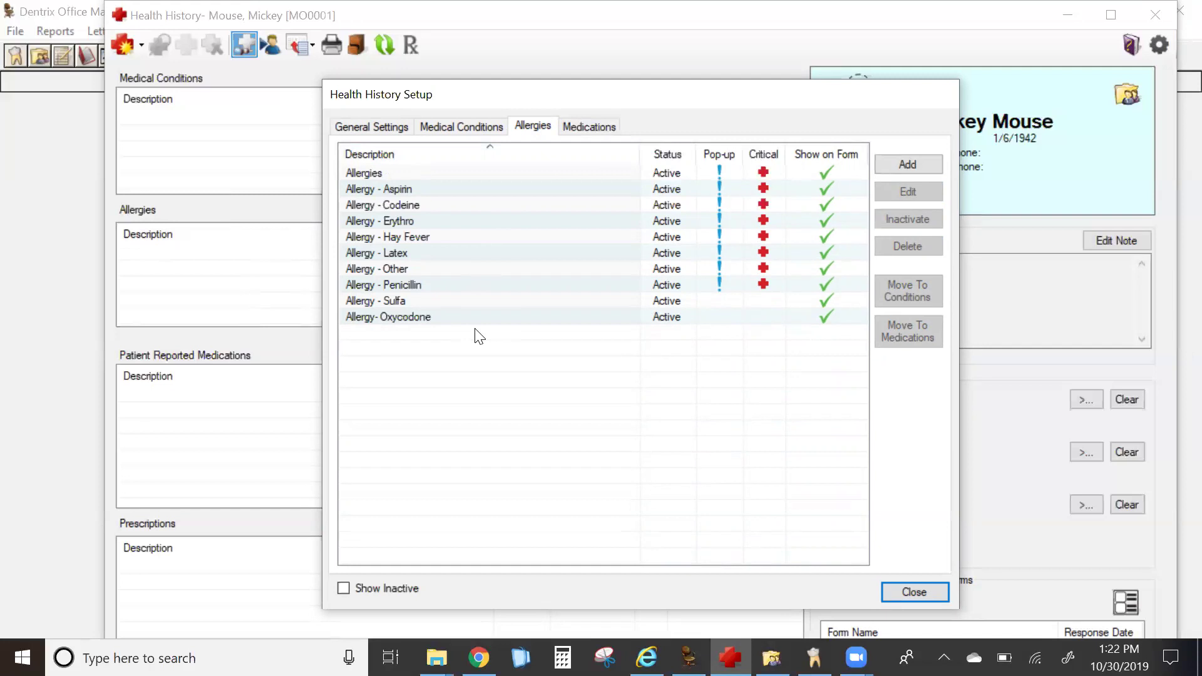
Add 'Aspirin' to Medications with Show as Critical and Display as Pop-up Alert unchecked.
click(588, 126)
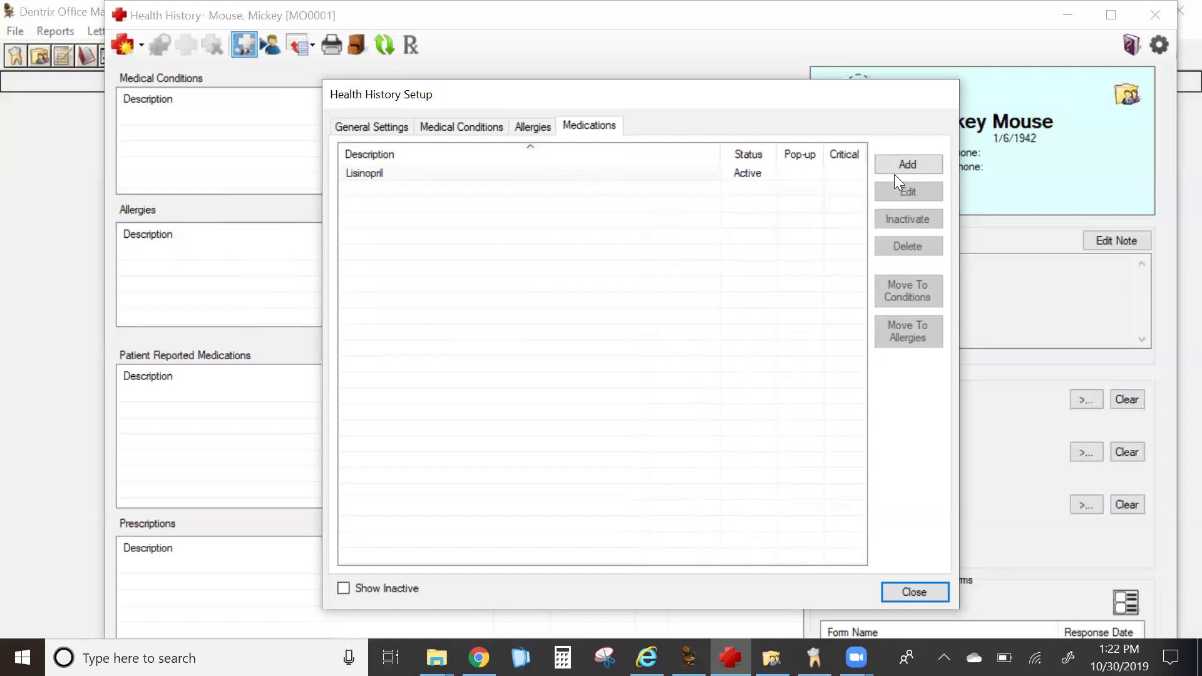
click(916, 164)
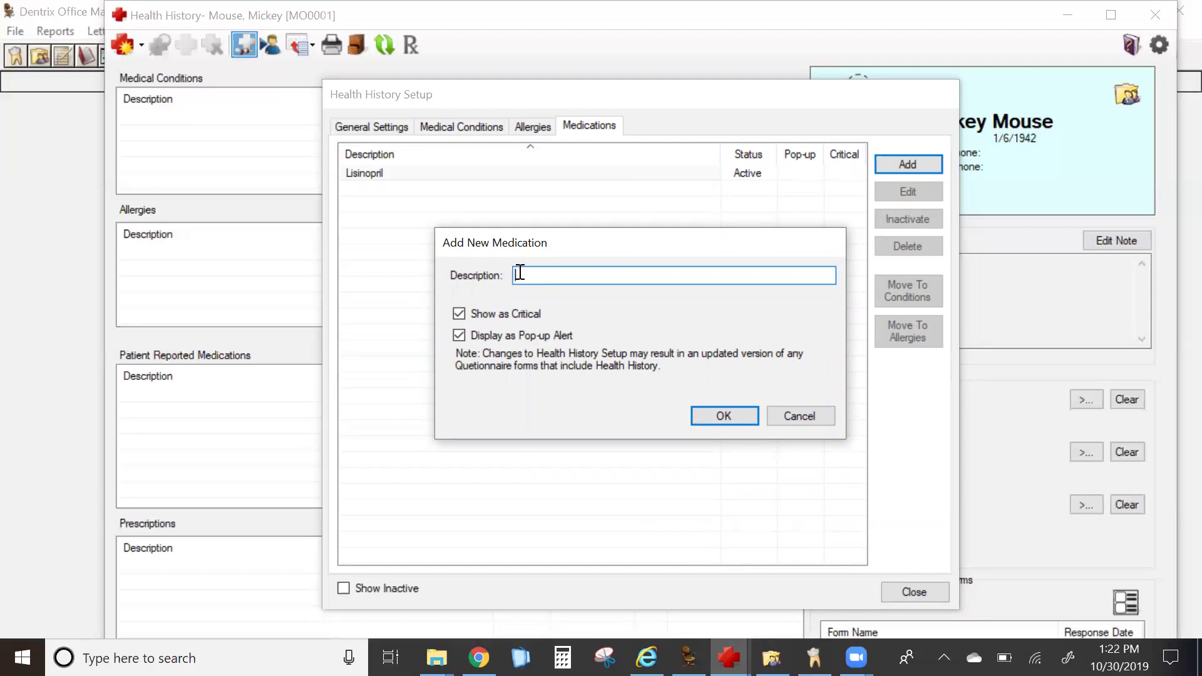
text(Aspirin)
click(459, 313)
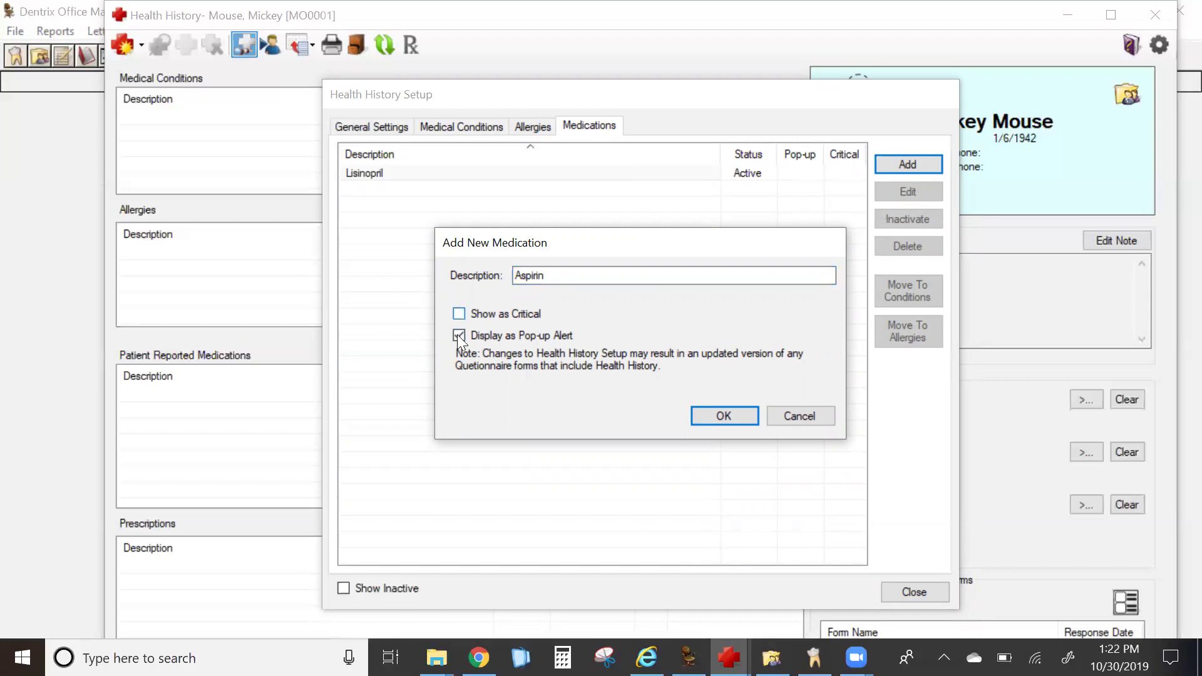
click(459, 337)
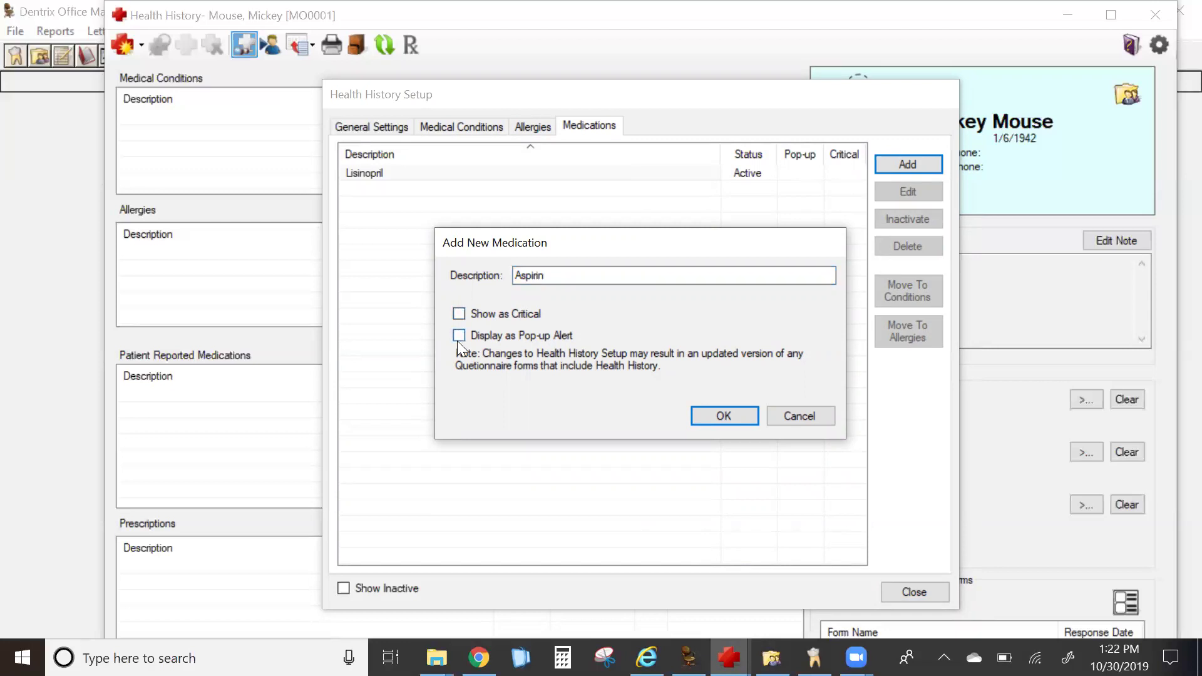
click(726, 414)
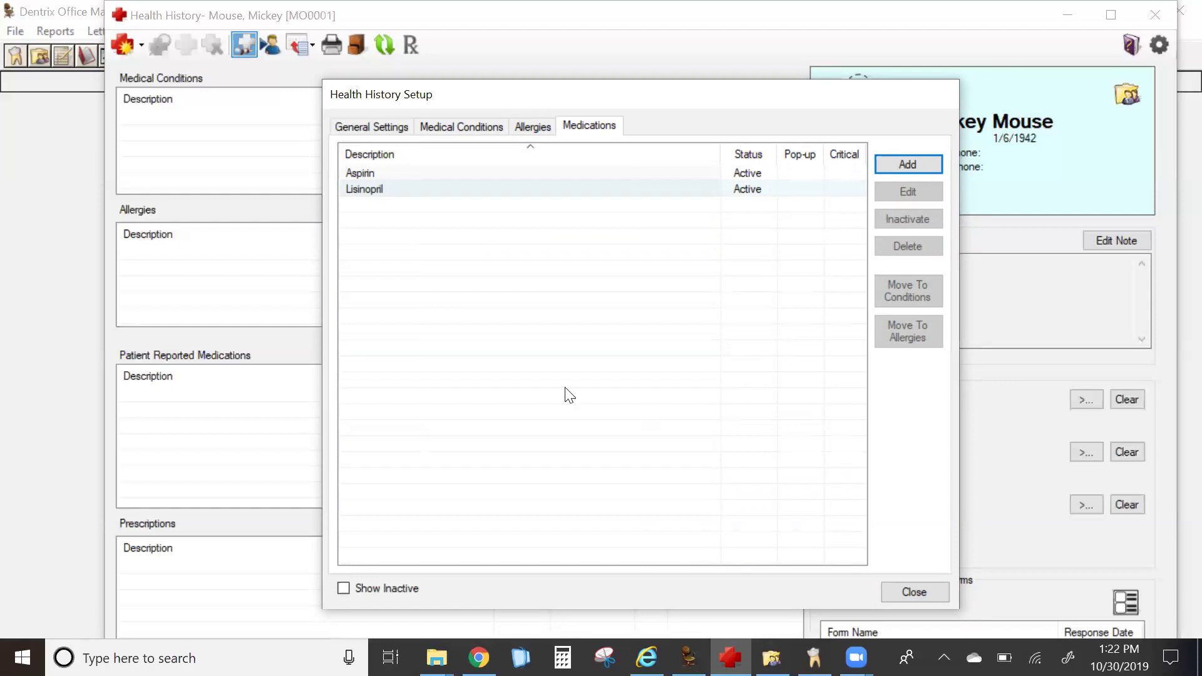
Return to Medical Conditions and scroll down to the entries from Diabetes to Sinus Problems.
click(451, 124)
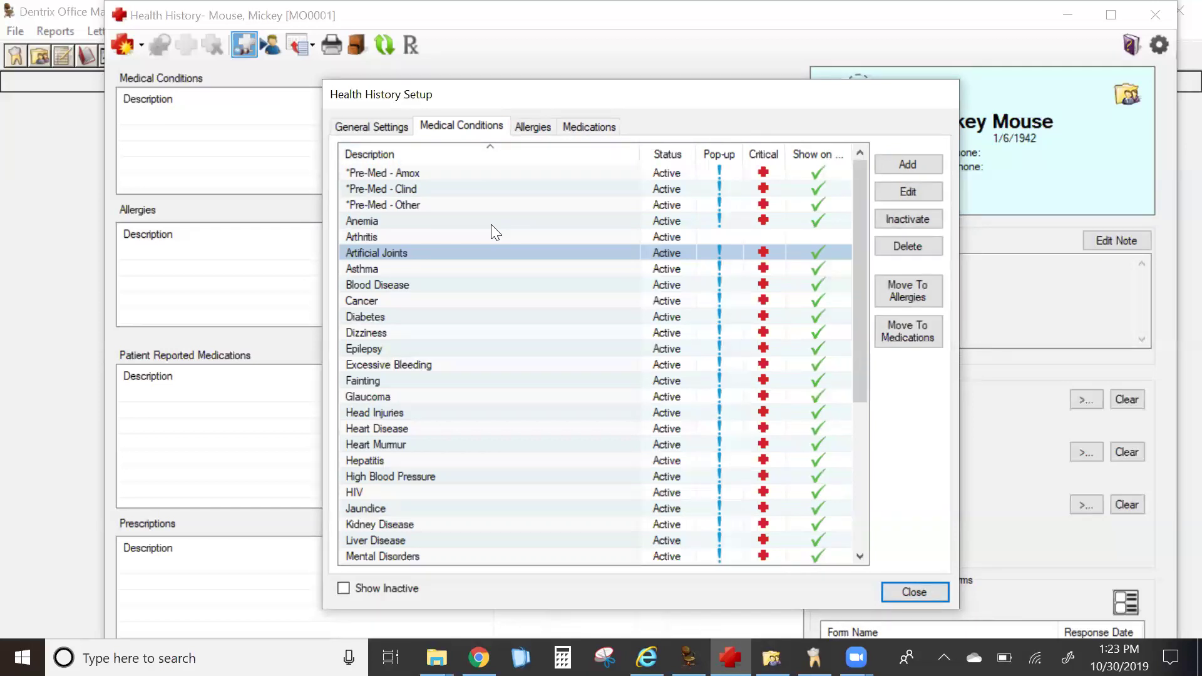
scroll(494, 353, down, 2)
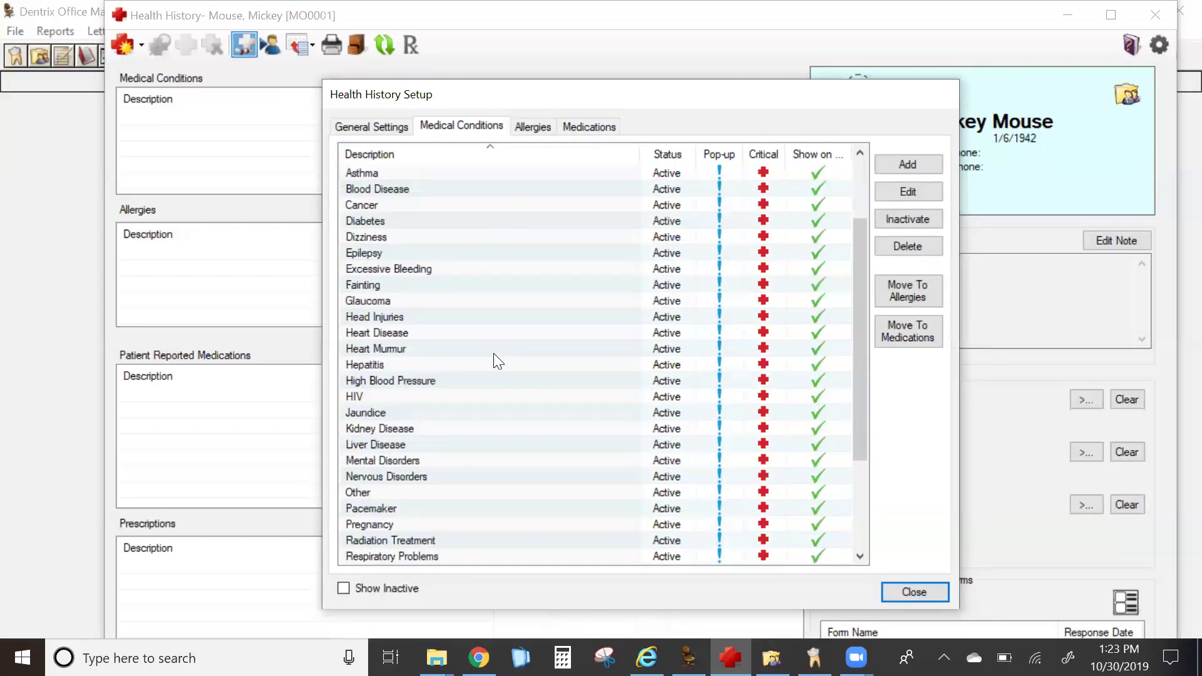
scroll(493, 353, down, 1)
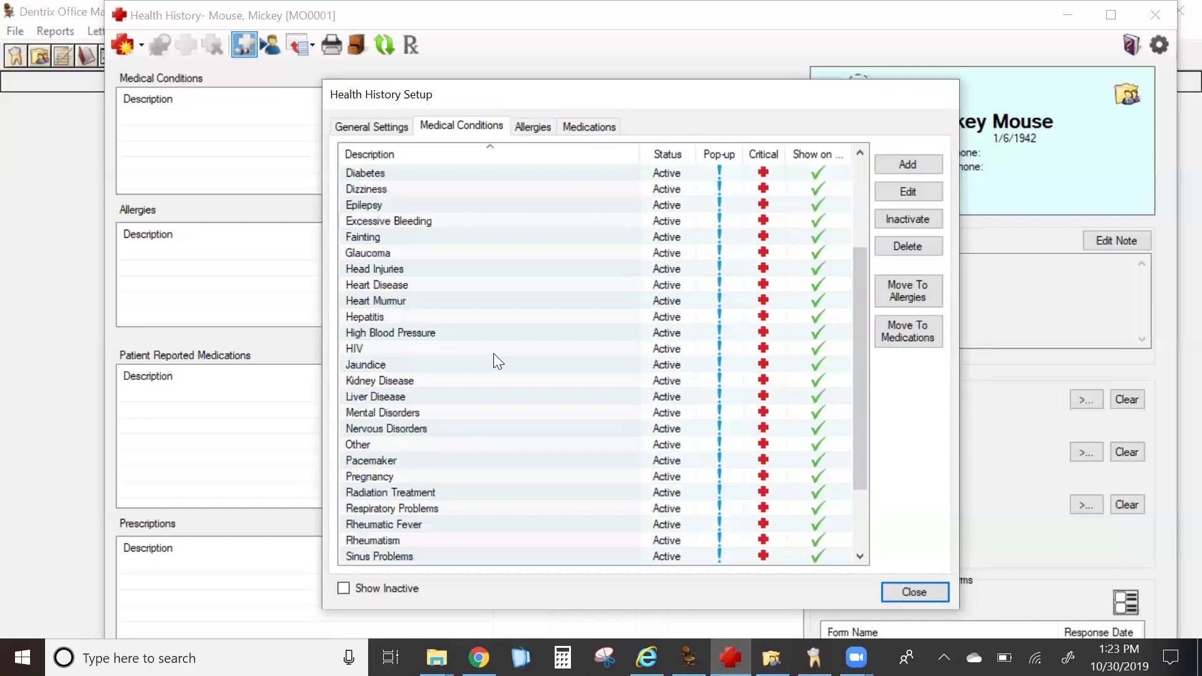